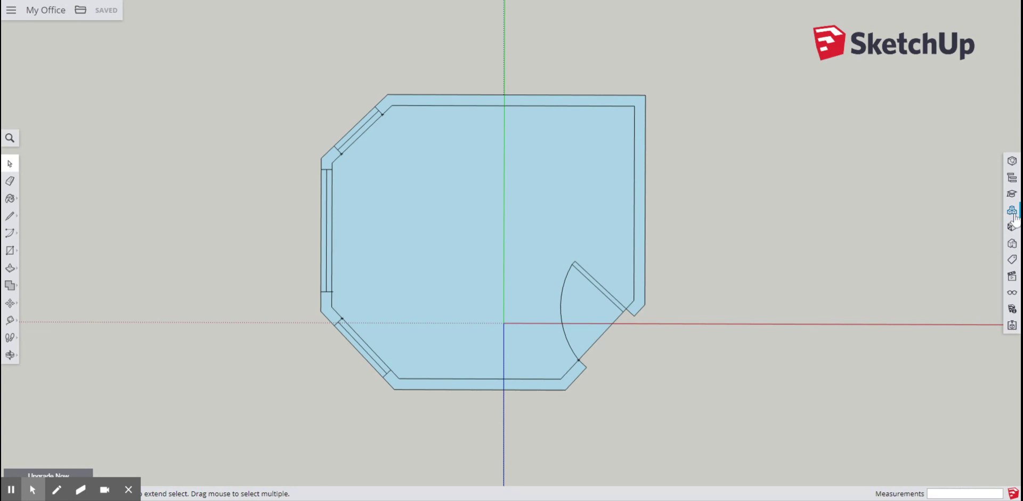
{"action": "left_click", "coordinate": [1011, 211]}
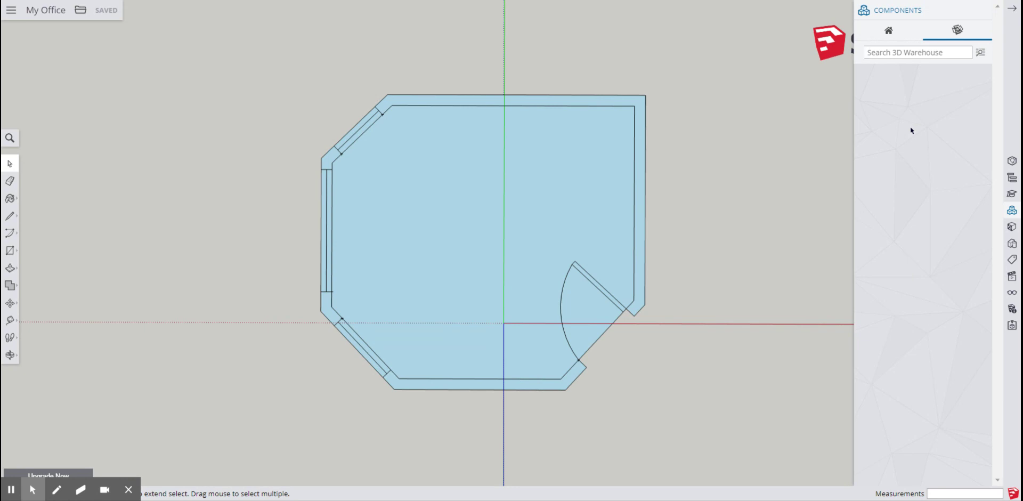
Step: Search the 3D Warehouse for '2D desk' models
{"action": "type", "text": "c"}
{"action": "key", "text": "BackSpace"}
{"action": "type", "text": "2D desk"}
{"action": "key", "text": "Return"}
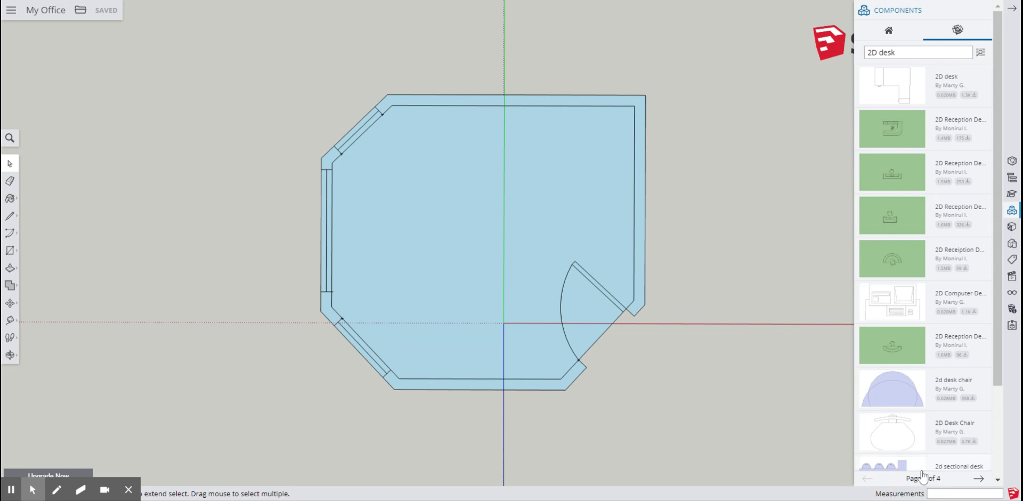
Step: Place the 2D Reception Desk with chair inside the office room
{"action": "scroll", "coordinate": [949, 364], "scroll_direction": "down", "scroll_amount": 2}
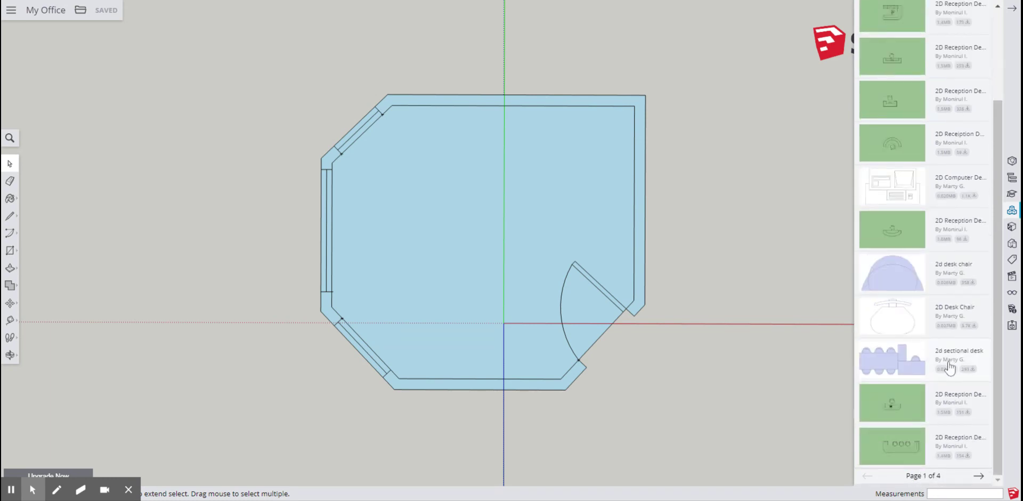
{"action": "scroll", "coordinate": [948, 366], "scroll_direction": "up", "scroll_amount": 1}
{"action": "scroll", "coordinate": [948, 367], "scroll_direction": "up", "scroll_amount": 1}
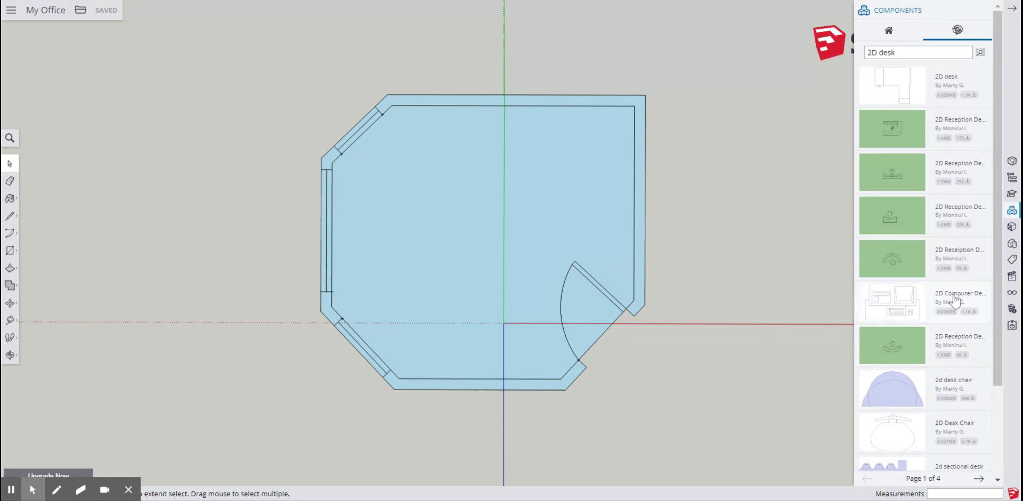
{"action": "left_click", "coordinate": [890, 221]}
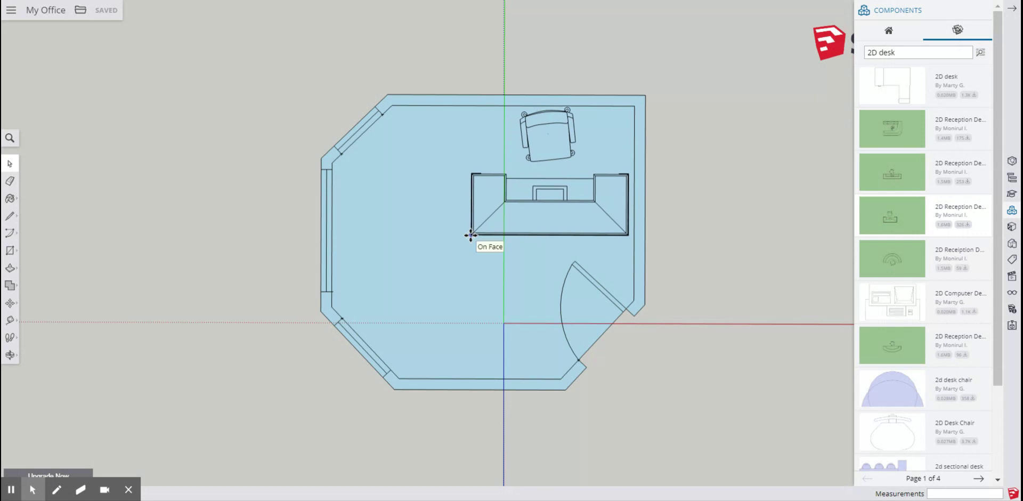
{"action": "left_click", "coordinate": [471, 235]}
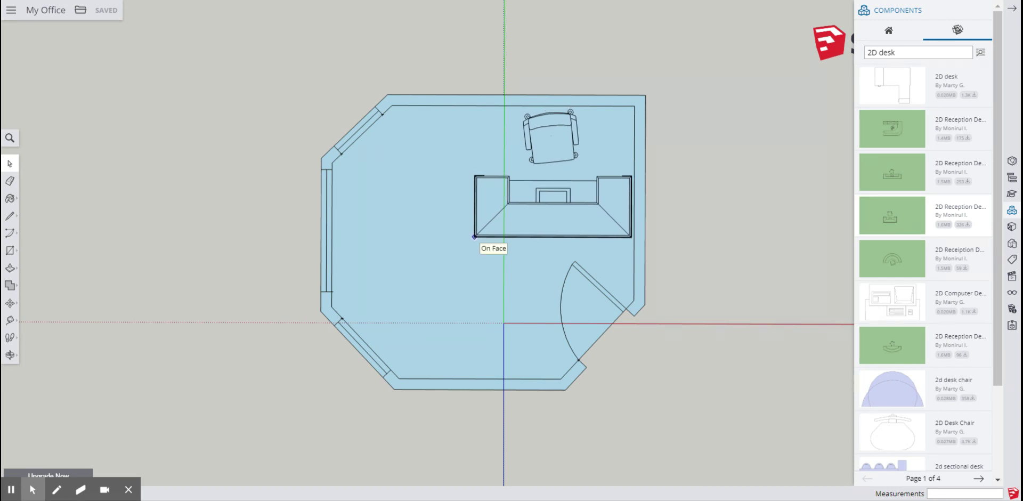
Step: Rotate the desk-and-chair group 180° about its bottom midpoint
{"action": "left_click", "coordinate": [473, 236]}
{"action": "key", "text": "m"}
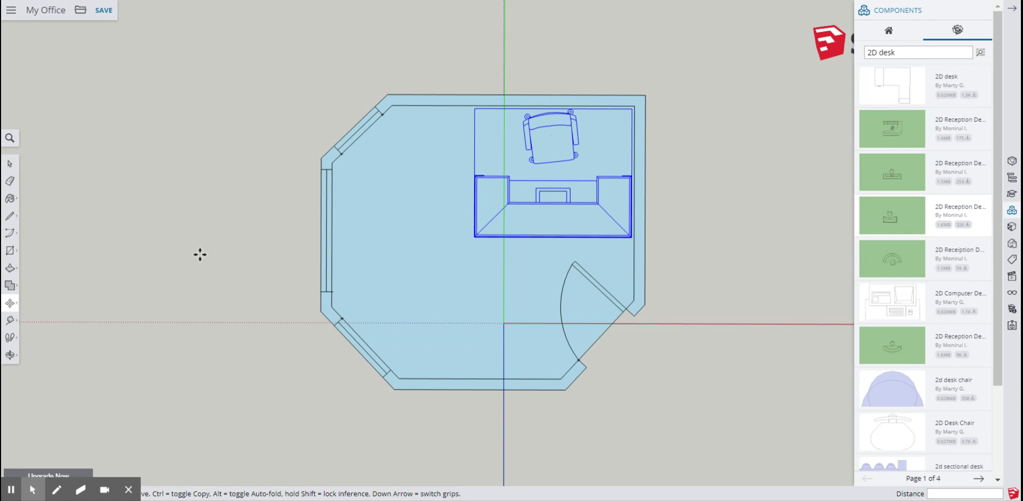
{"action": "left_click", "coordinate": [18, 307]}
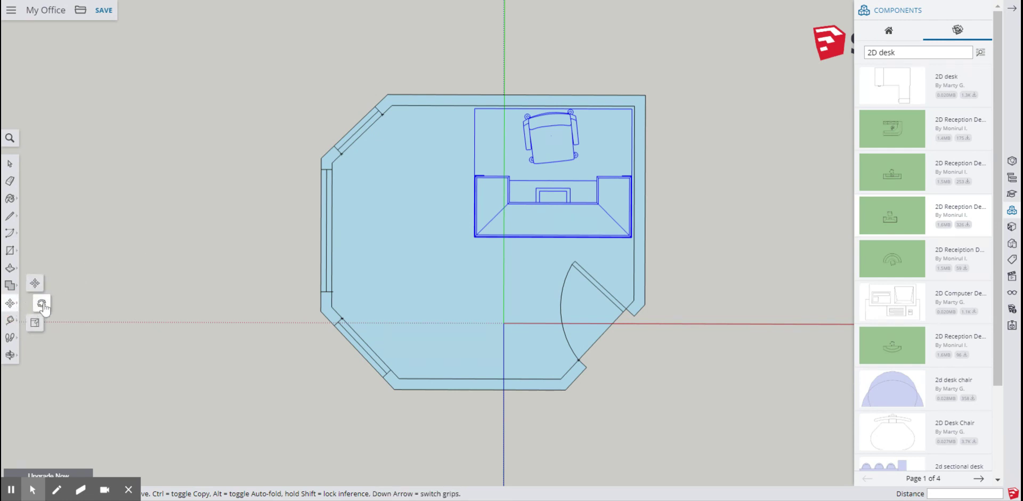
{"action": "left_click", "coordinate": [41, 303]}
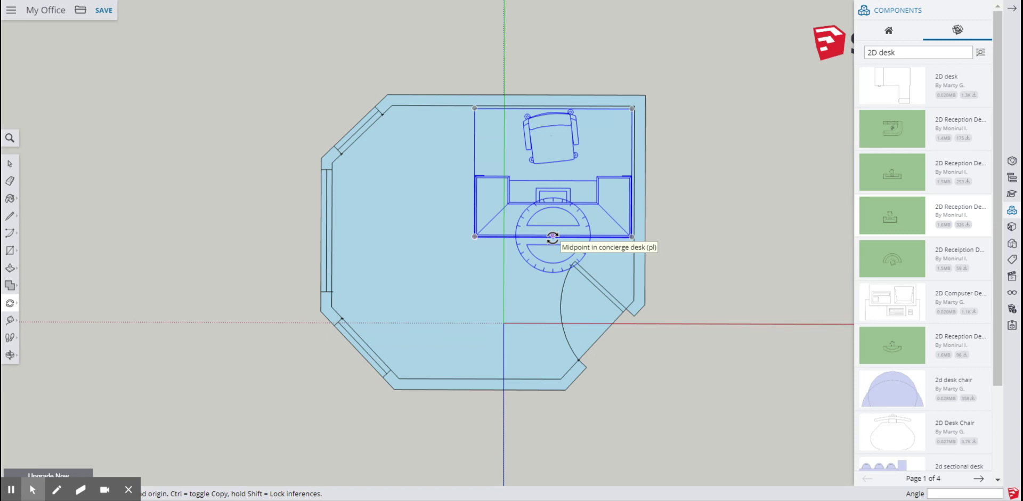
{"action": "left_click", "coordinate": [553, 236]}
{"action": "left_click", "coordinate": [553, 236]}
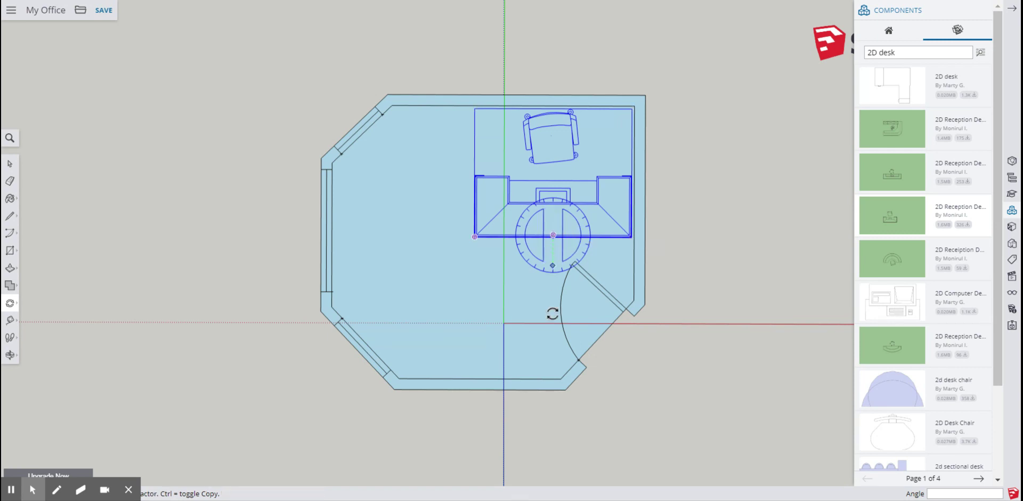
{"action": "left_click", "coordinate": [555, 444]}
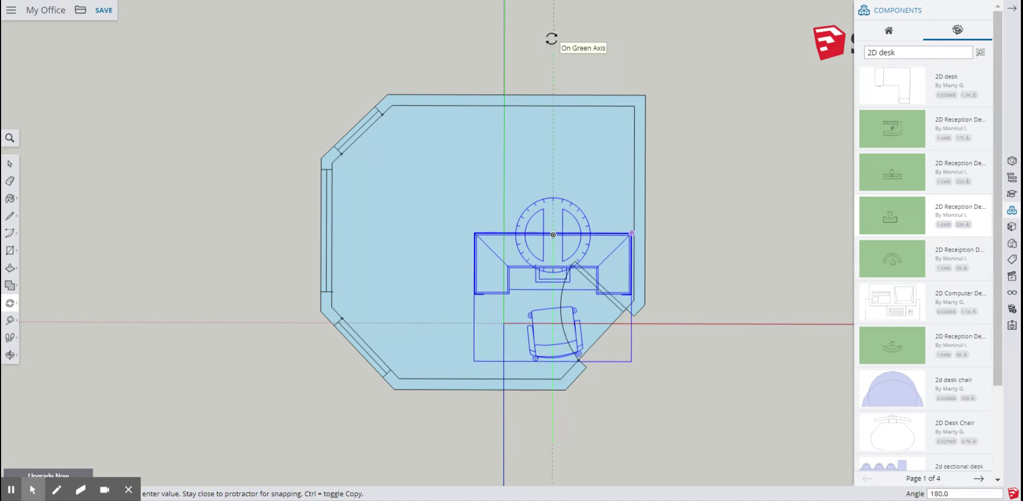
{"action": "left_click", "coordinate": [551, 38]}
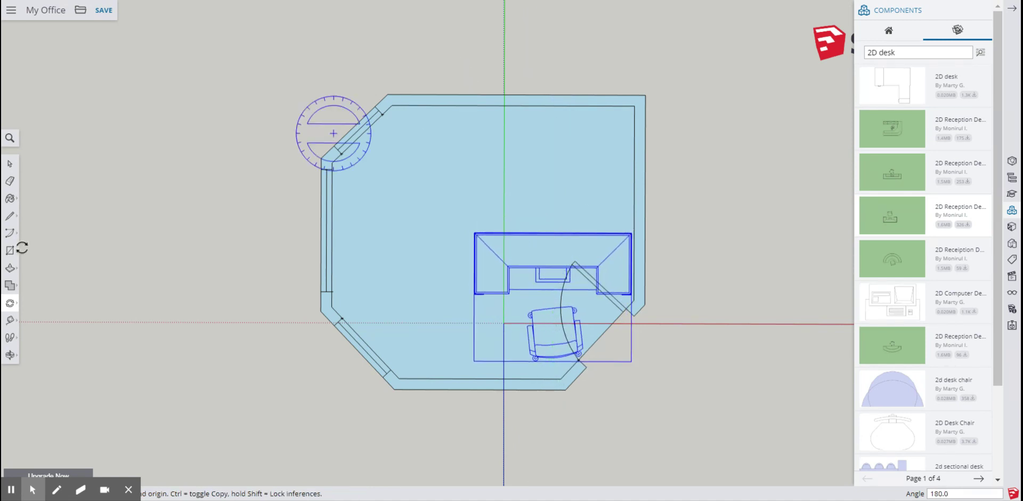
Step: Move the desk group by its corner into the room's top-right corner, then deselect it
{"action": "left_click", "coordinate": [15, 305]}
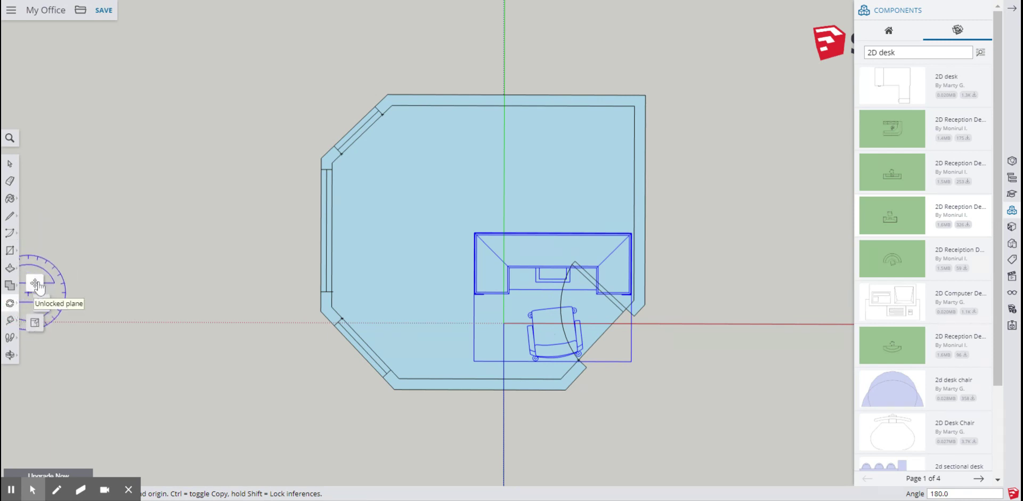
{"action": "left_click", "coordinate": [36, 285]}
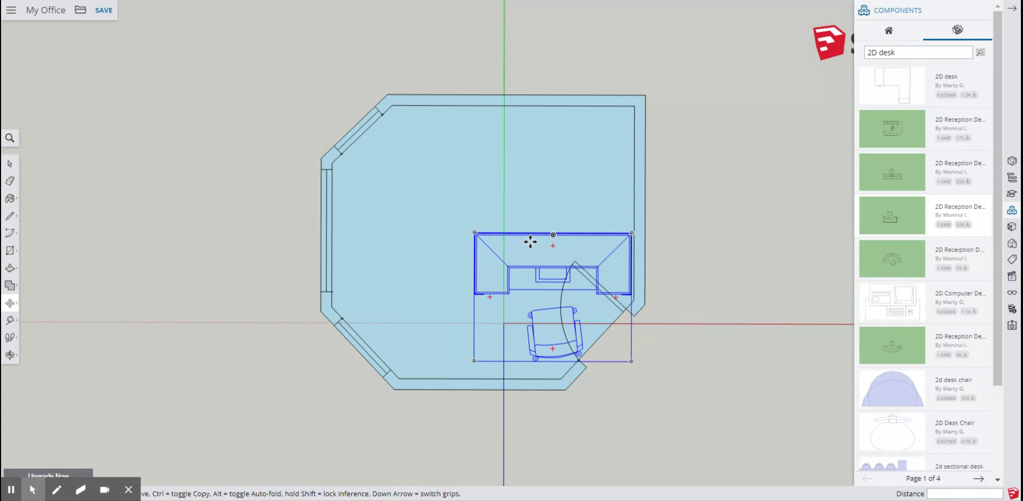
{"action": "left_click", "coordinate": [633, 234]}
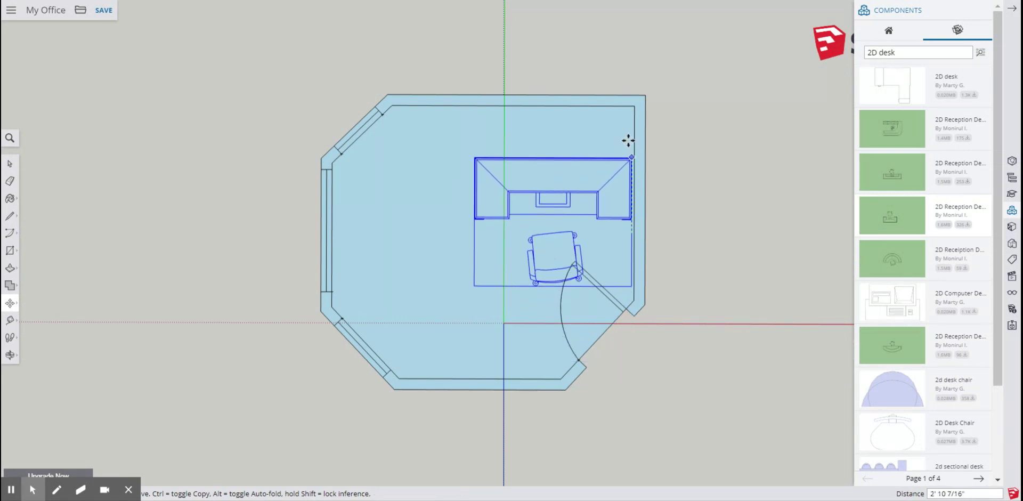
{"action": "left_click", "coordinate": [633, 107]}
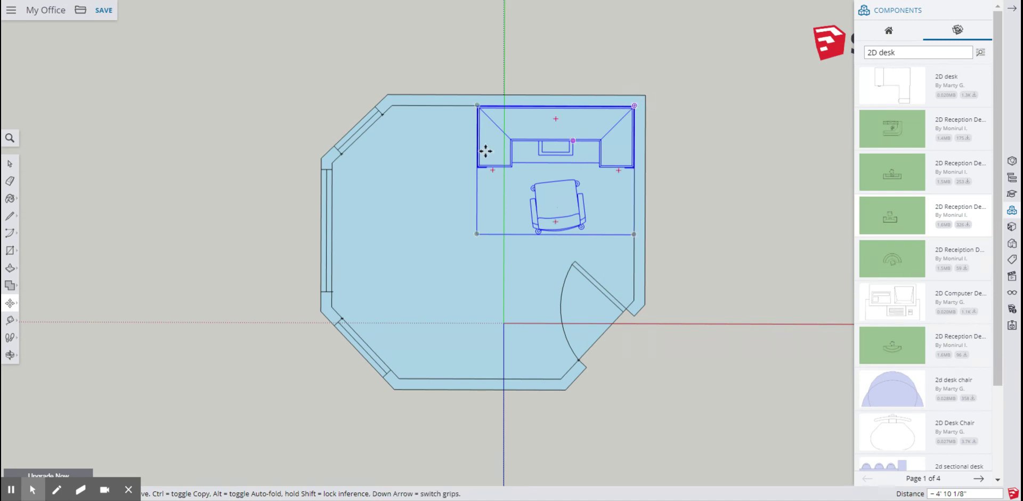
{"action": "left_click", "coordinate": [11, 165]}
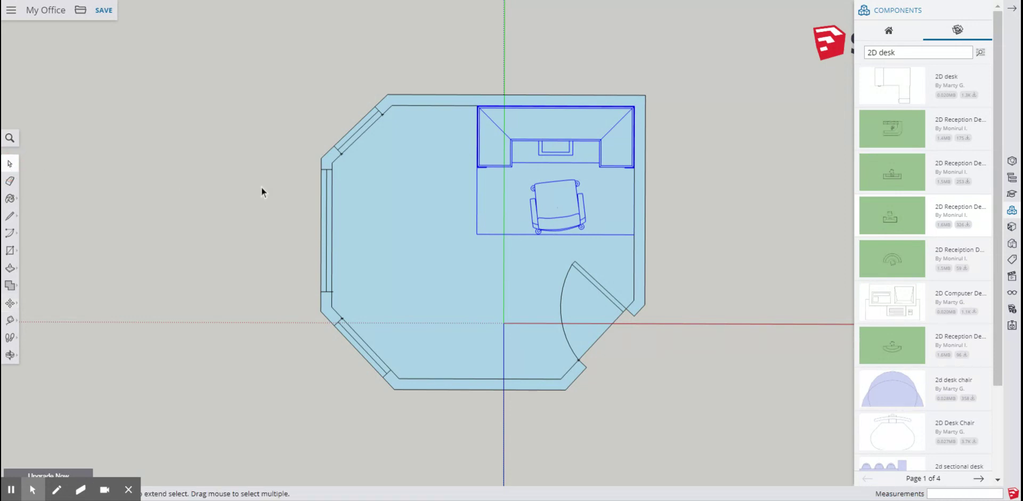
{"action": "left_click", "coordinate": [286, 101]}
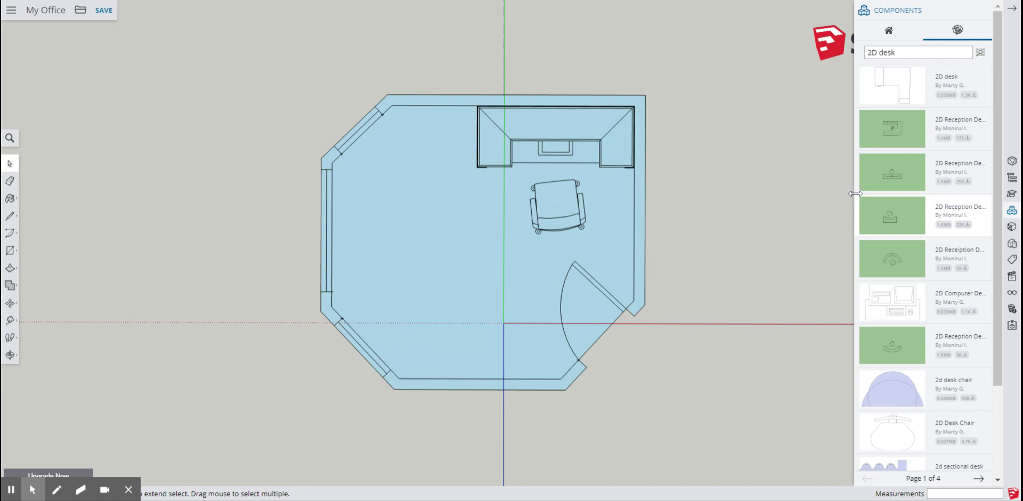
Step: Search for '2D drafting table' and place it on the office floor left of the chair
{"action": "left_click", "coordinate": [895, 53]}
{"action": "key", "text": "BackSpace"}
{"action": "key", "text": "BackSpace"}
{"action": "key", "text": "BackSpace"}
{"action": "key", "text": "BackSpace"}
{"action": "type", "text": "drafting"}
{"action": "type", "text": "le"}
{"action": "key", "text": "Return"}
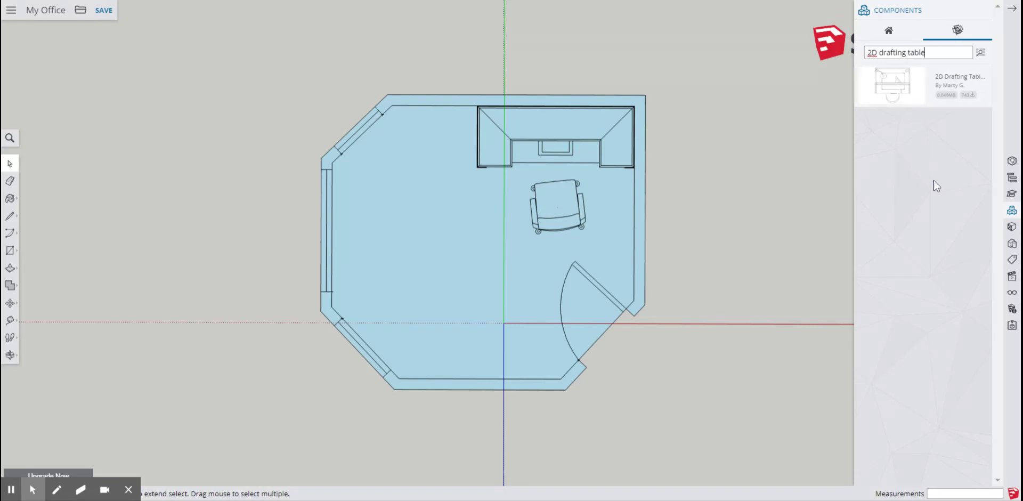
{"action": "left_click", "coordinate": [893, 90]}
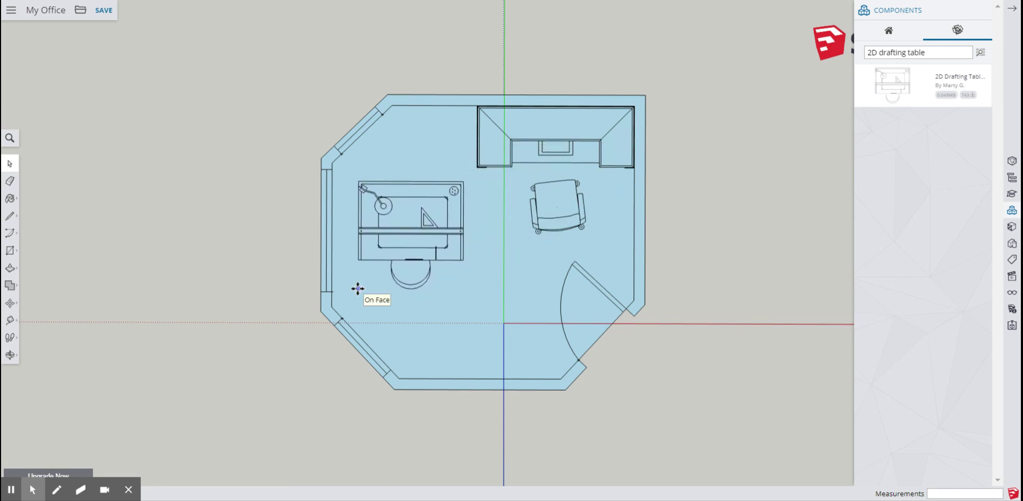
{"action": "left_click", "coordinate": [357, 289]}
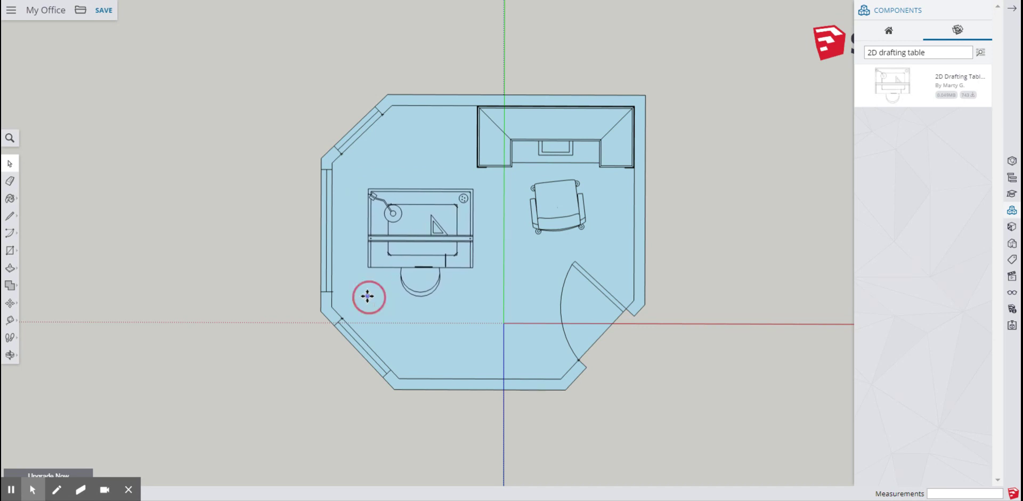
Step: Rotate the drafting table 90° about its top edge
{"action": "left_click", "coordinate": [367, 295]}
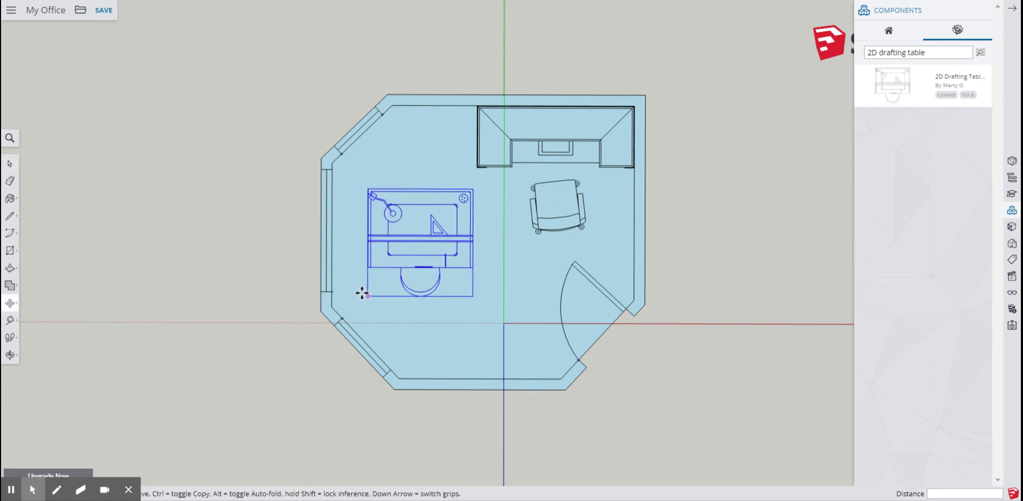
{"action": "left_click", "coordinate": [17, 302]}
{"action": "left_click", "coordinate": [43, 302]}
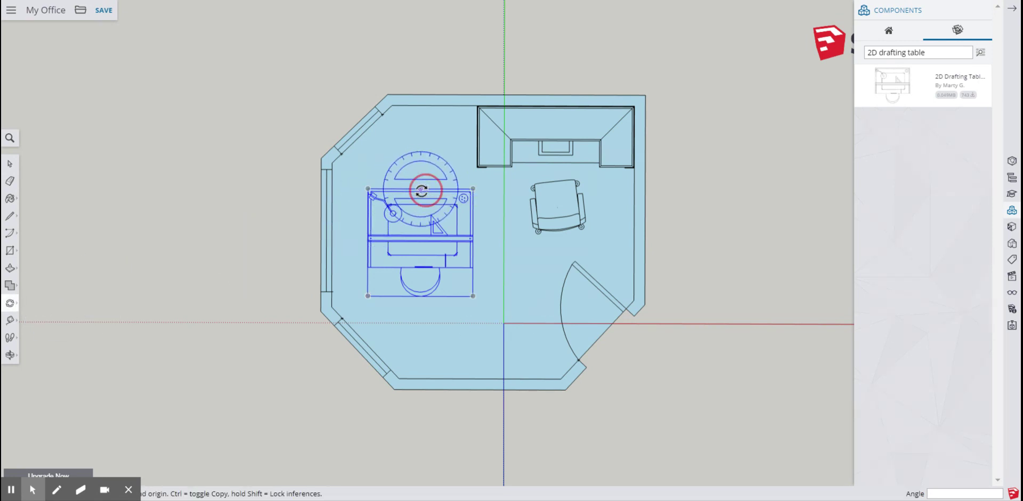
{"action": "left_click", "coordinate": [421, 189]}
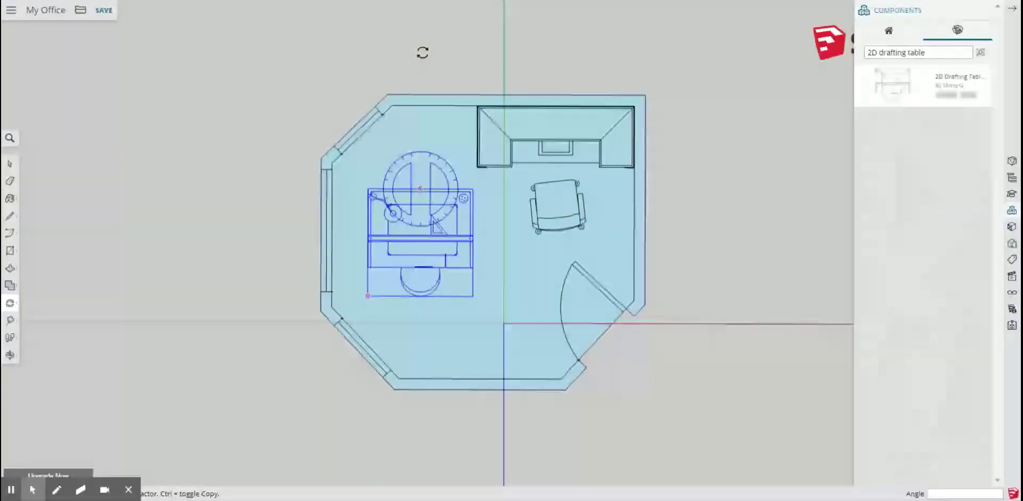
{"action": "left_click", "coordinate": [422, 49]}
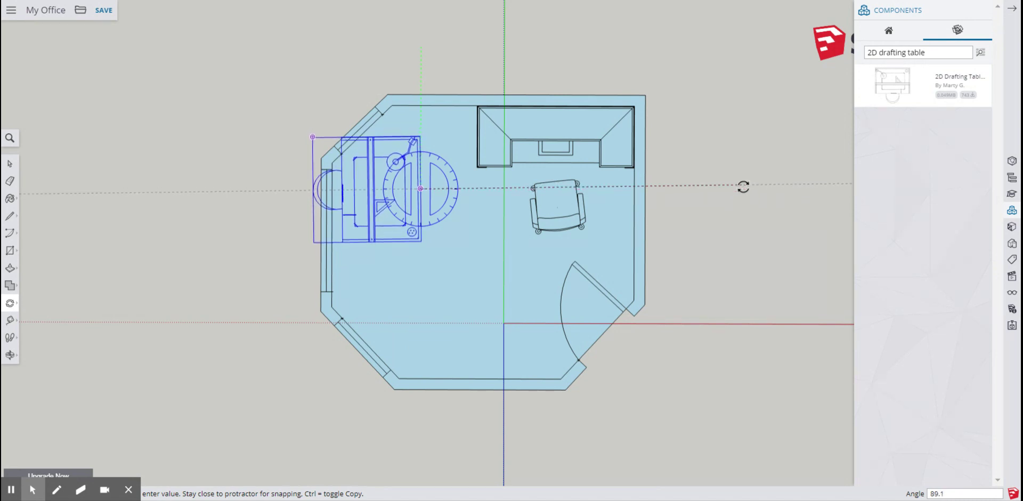
{"action": "left_click", "coordinate": [743, 187]}
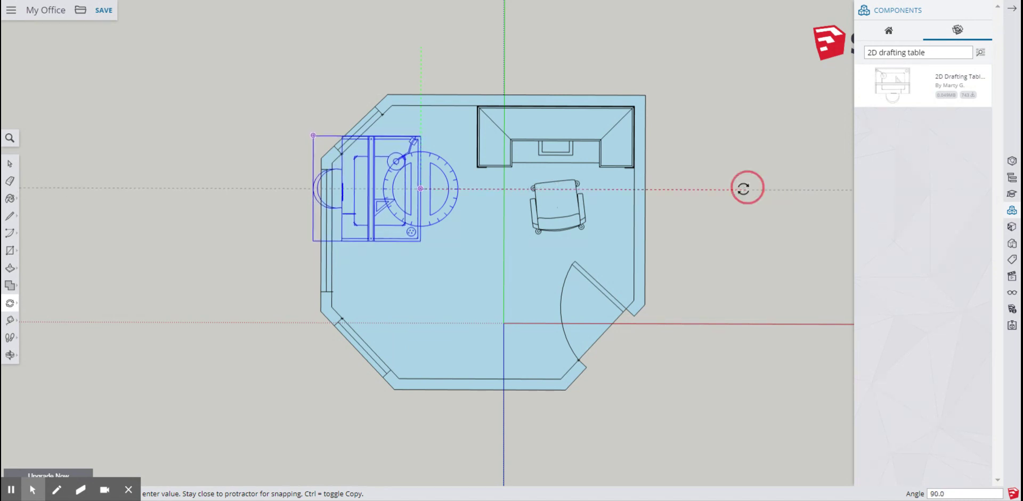
Step: Move the drafting table flush against the left wall, then deselect it
{"action": "left_click", "coordinate": [11, 302]}
{"action": "left_click", "coordinate": [35, 283]}
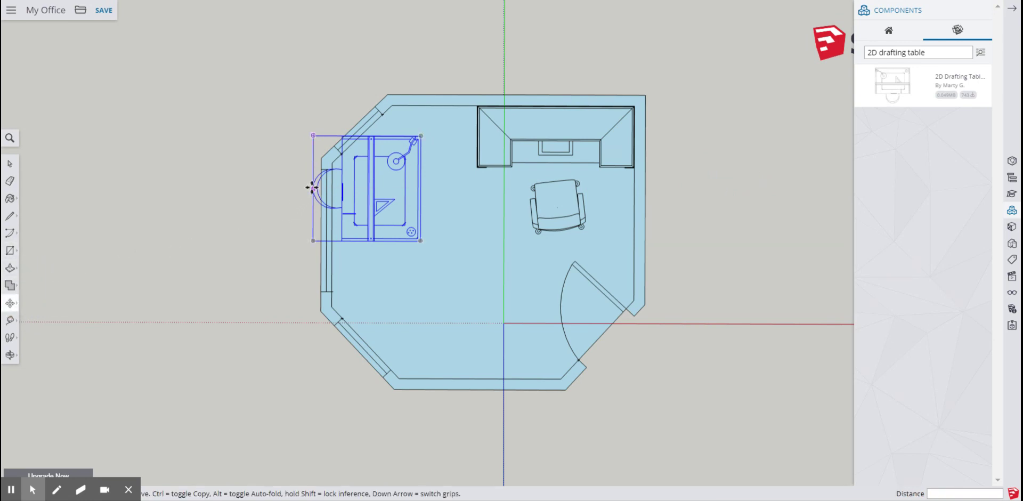
{"action": "left_click", "coordinate": [312, 188]}
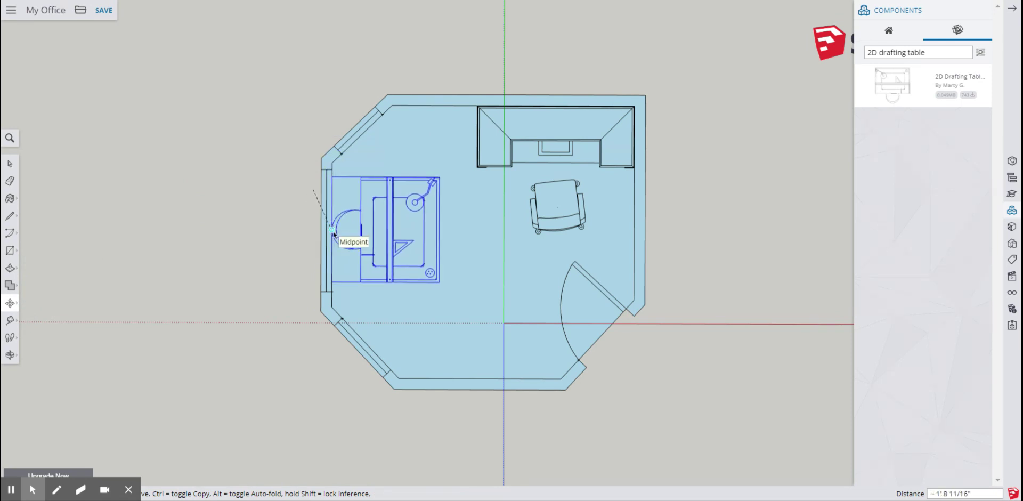
{"action": "left_click", "coordinate": [333, 232]}
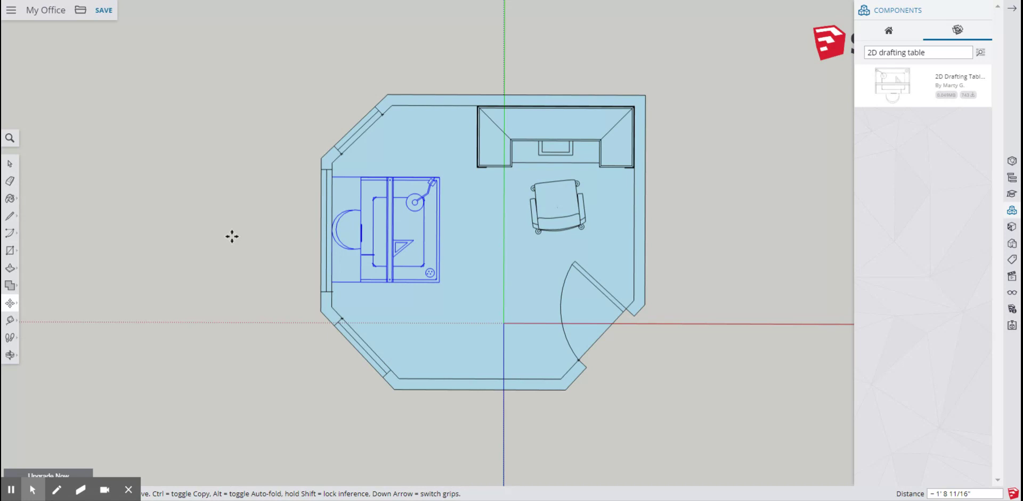
{"action": "left_click", "coordinate": [8, 165]}
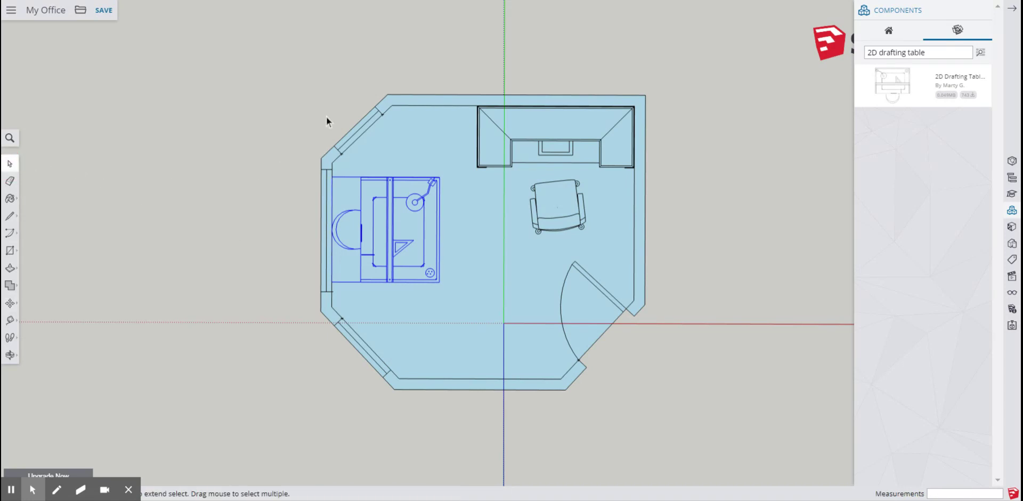
{"action": "left_click", "coordinate": [347, 78]}
Step: Search for '2D end table' and place the Square Tubed End Table against the bottom wall
{"action": "key", "text": "BackSpace"}
{"action": "key", "text": "BackSpace"}
{"action": "key", "text": "BackSpace"}
{"action": "key", "text": "BackSpace"}
{"action": "key", "text": "BackSpace"}
{"action": "key", "text": "BackSpace"}
{"action": "key", "text": "BackSpace"}
{"action": "key", "text": "BackSpace"}
{"action": "key", "text": "BackSpace"}
{"action": "key", "text": "BackSpace"}
{"action": "key", "text": "BackSpace"}
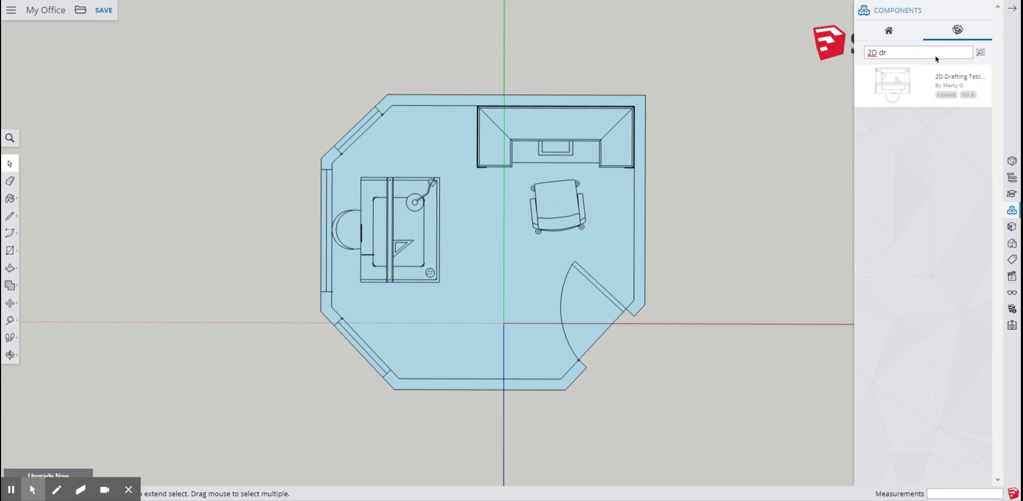
{"action": "key", "text": "BackSpace"}
{"action": "key", "text": "BackSpace"}
{"action": "type", "text": "end table"}
{"action": "key", "text": "Return"}
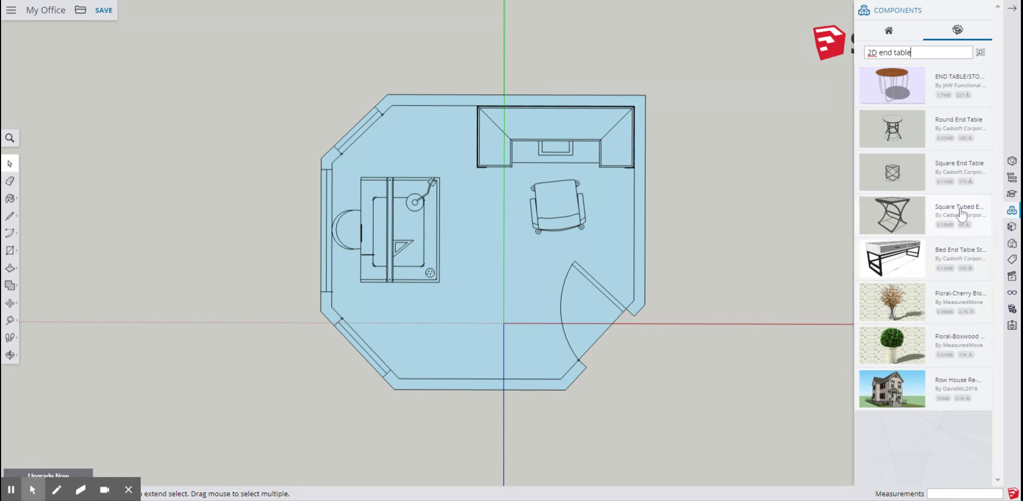
{"action": "left_click", "coordinate": [899, 218]}
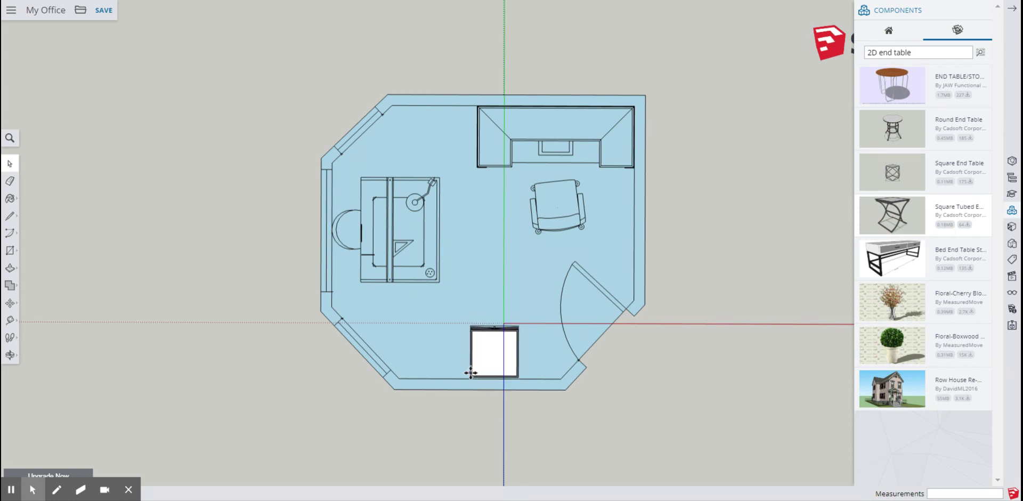
{"action": "left_click", "coordinate": [468, 371]}
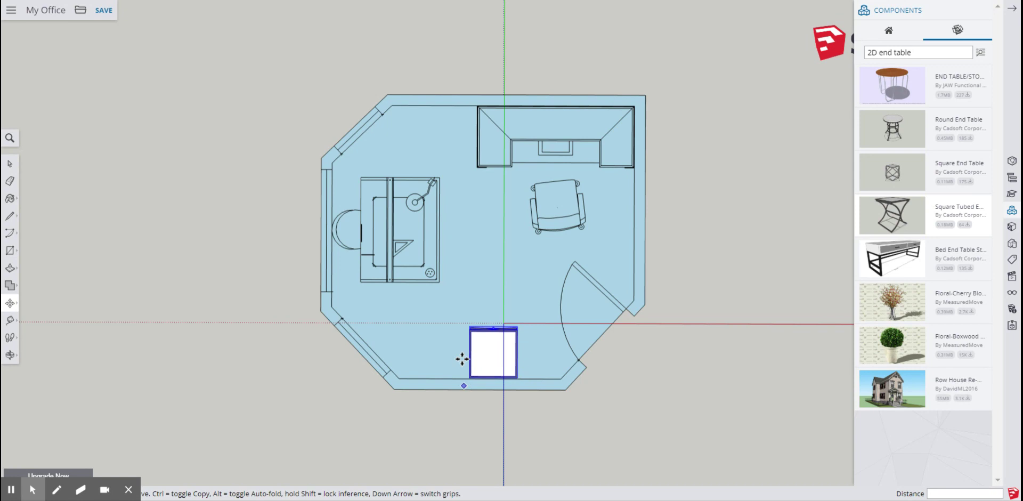
{"action": "left_click", "coordinate": [9, 163]}
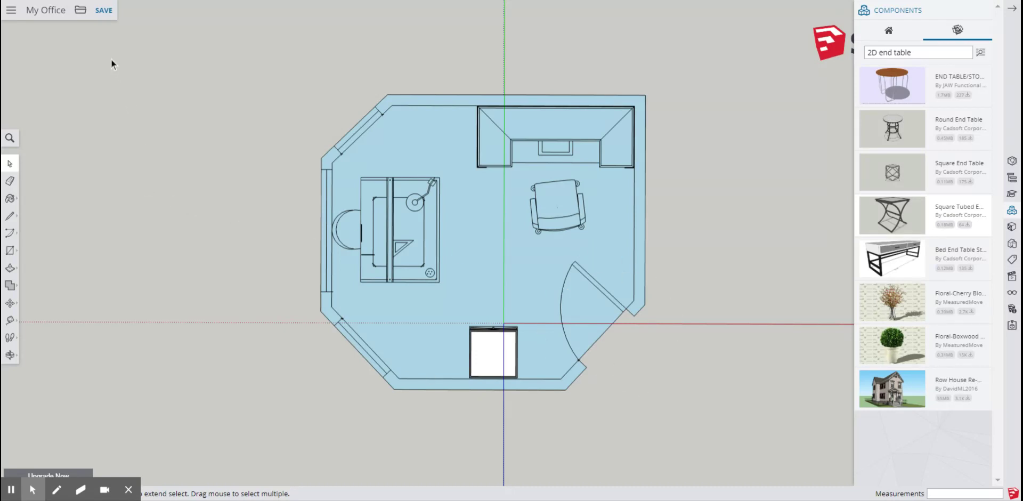
Step: Save the My Office model with the SAVE button in the header
{"action": "left_click", "coordinate": [105, 14]}
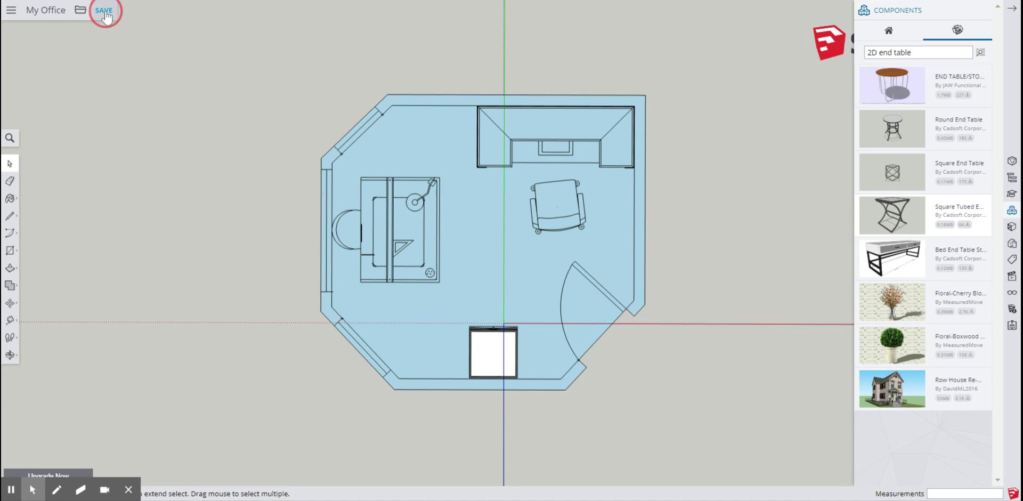